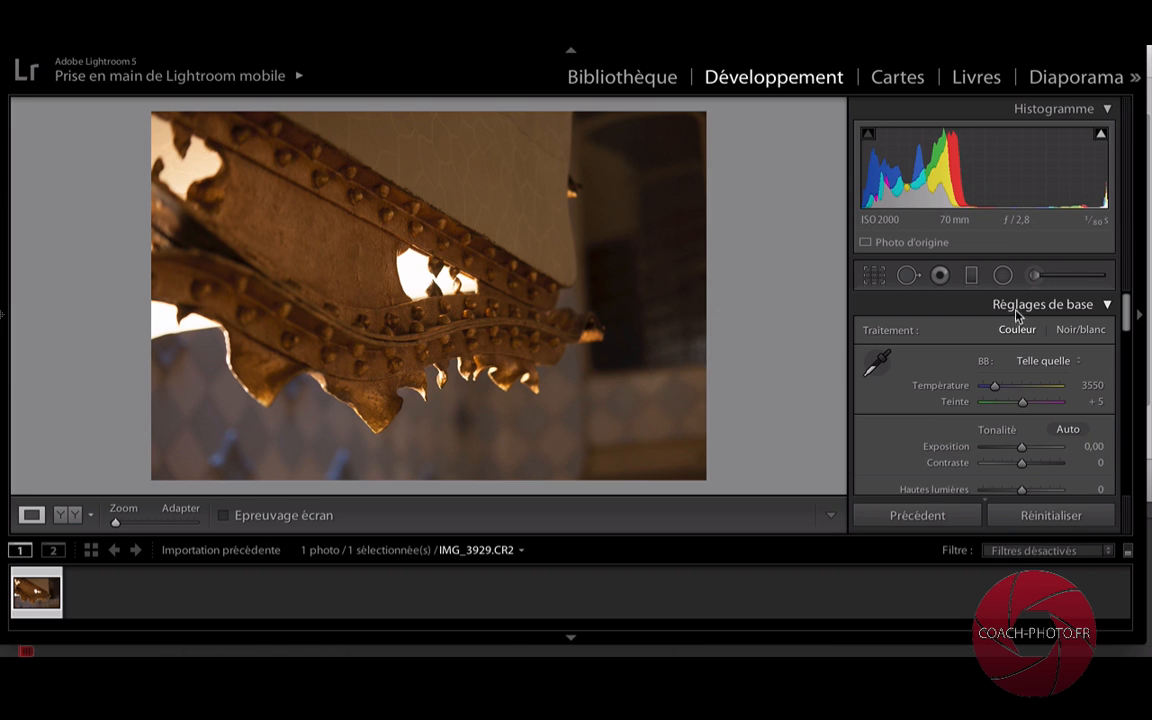
Set the white balance preset to Auto and show the photo in a side-by-side before/after comparison
scroll(1021, 368, "down", 1)
scroll(1021, 370, "up", 1)
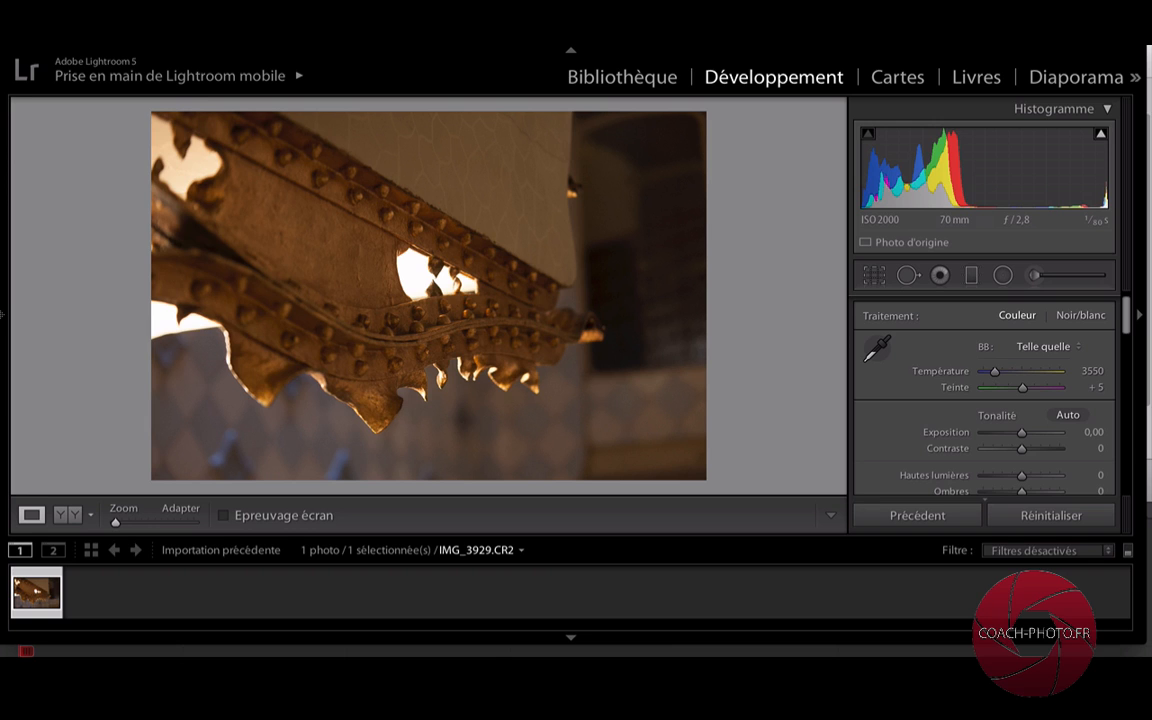
left_click(1045, 346)
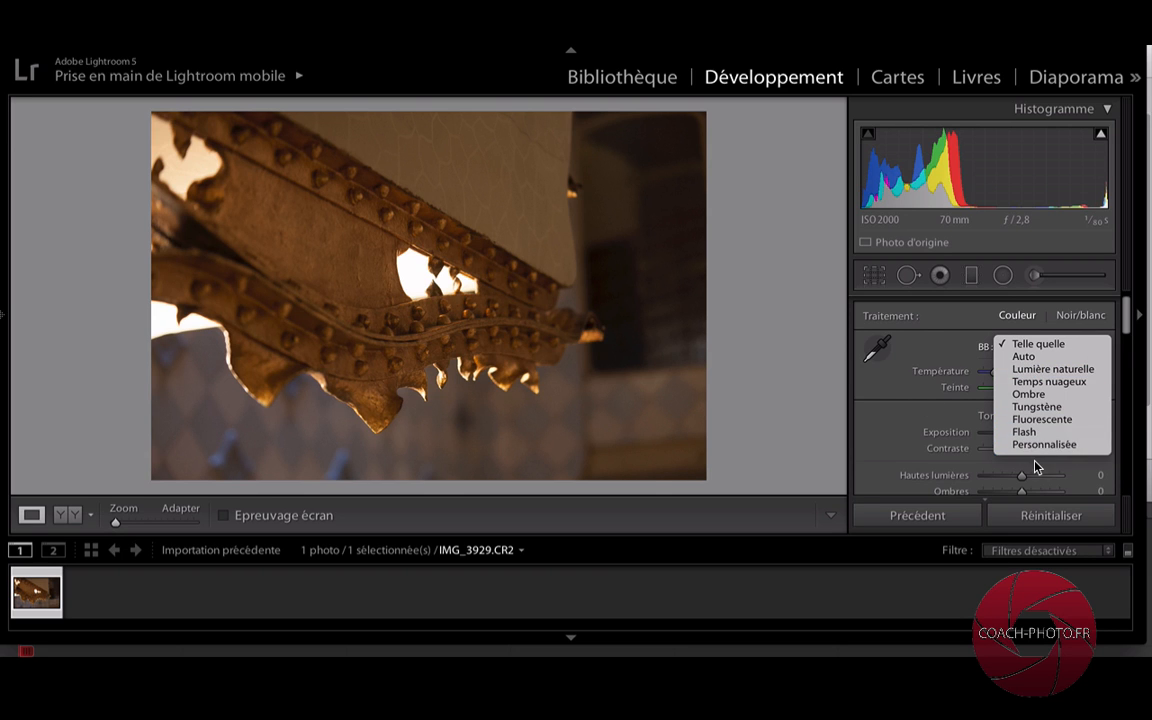
left_click(888, 387)
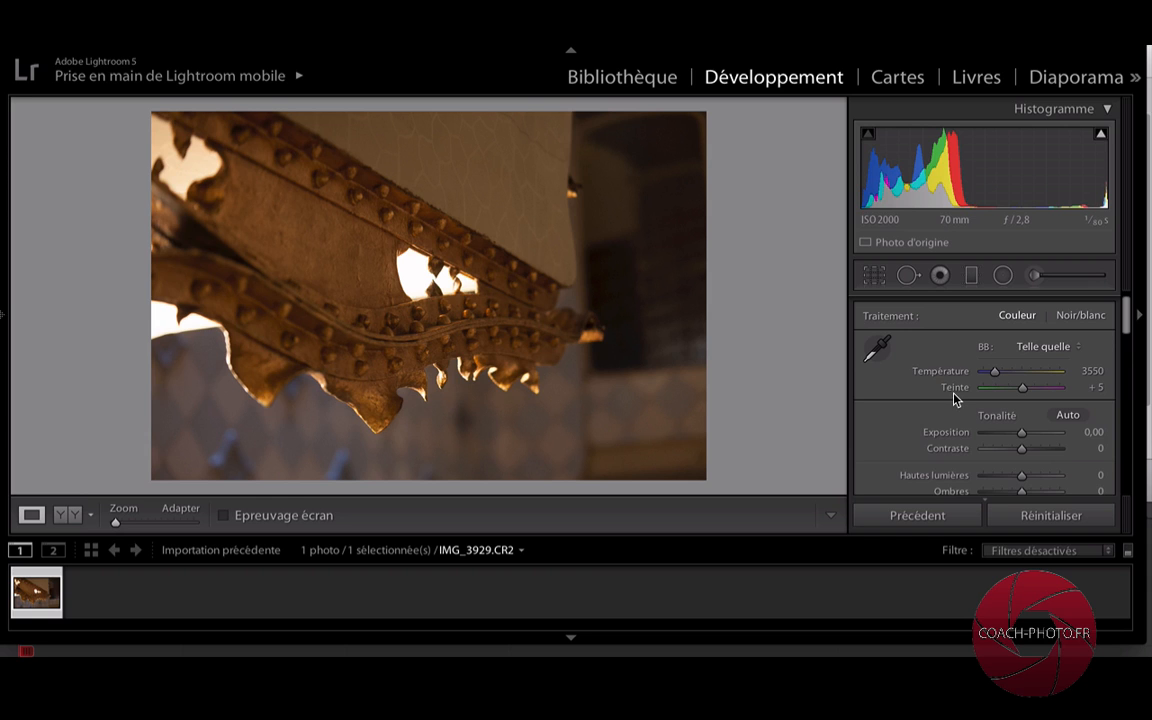
left_click(1043, 350)
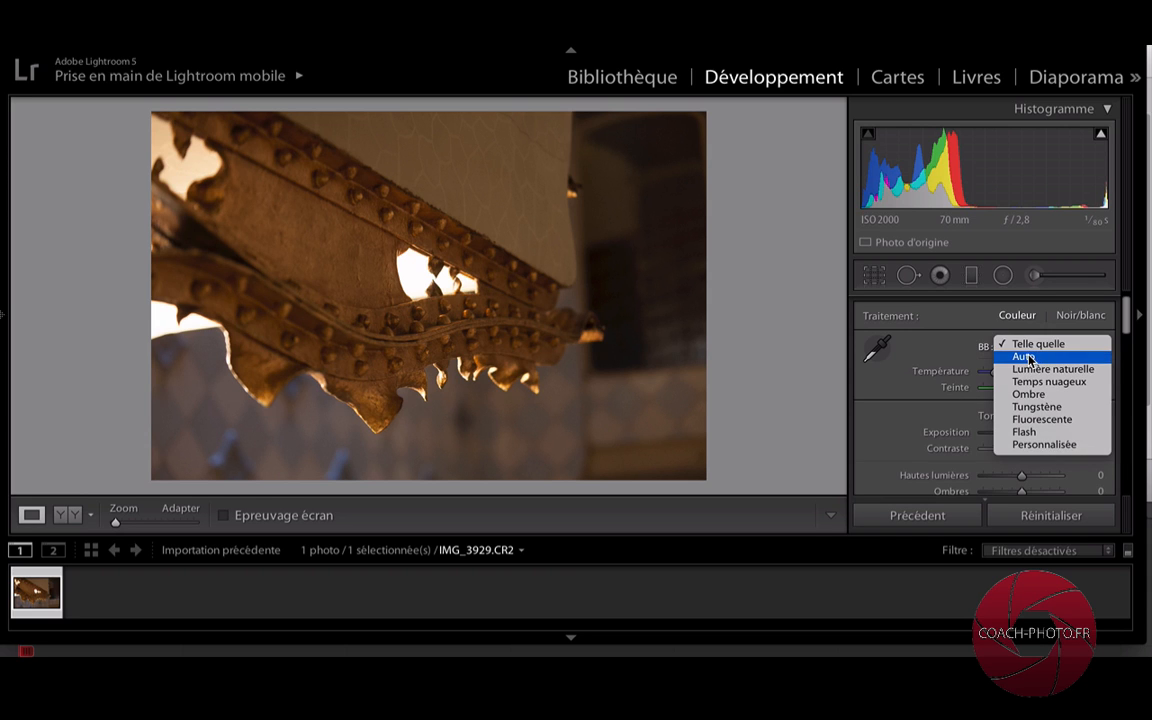
left_click(1024, 357)
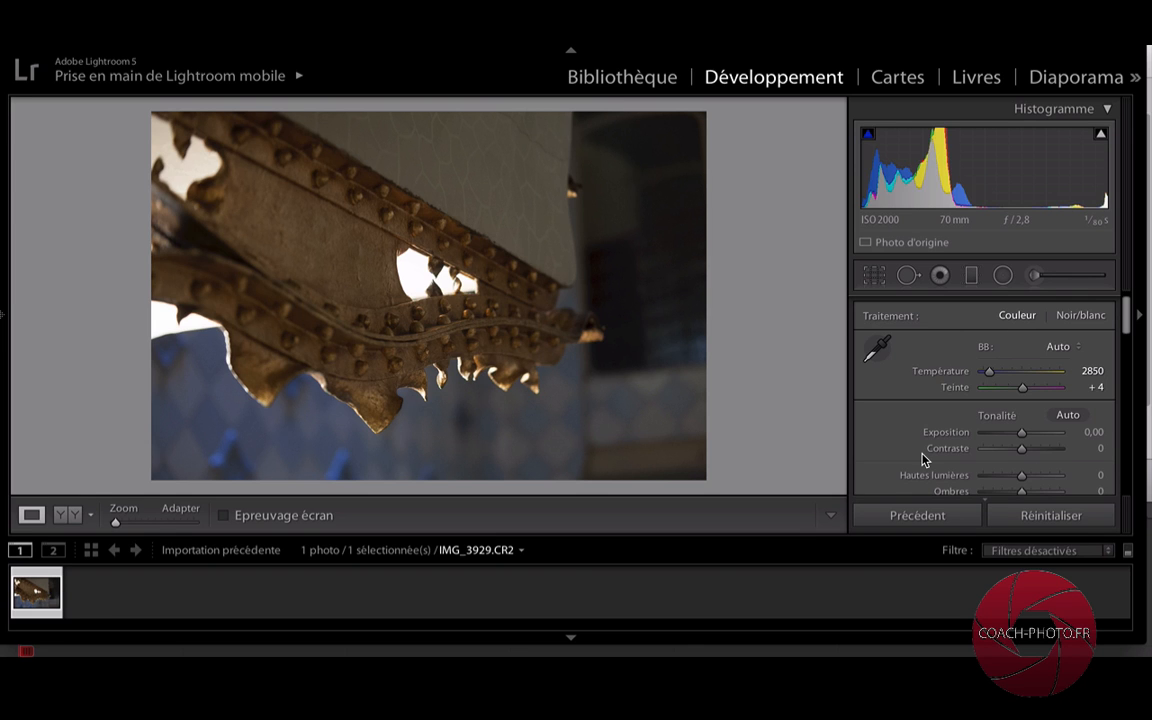
key("y")
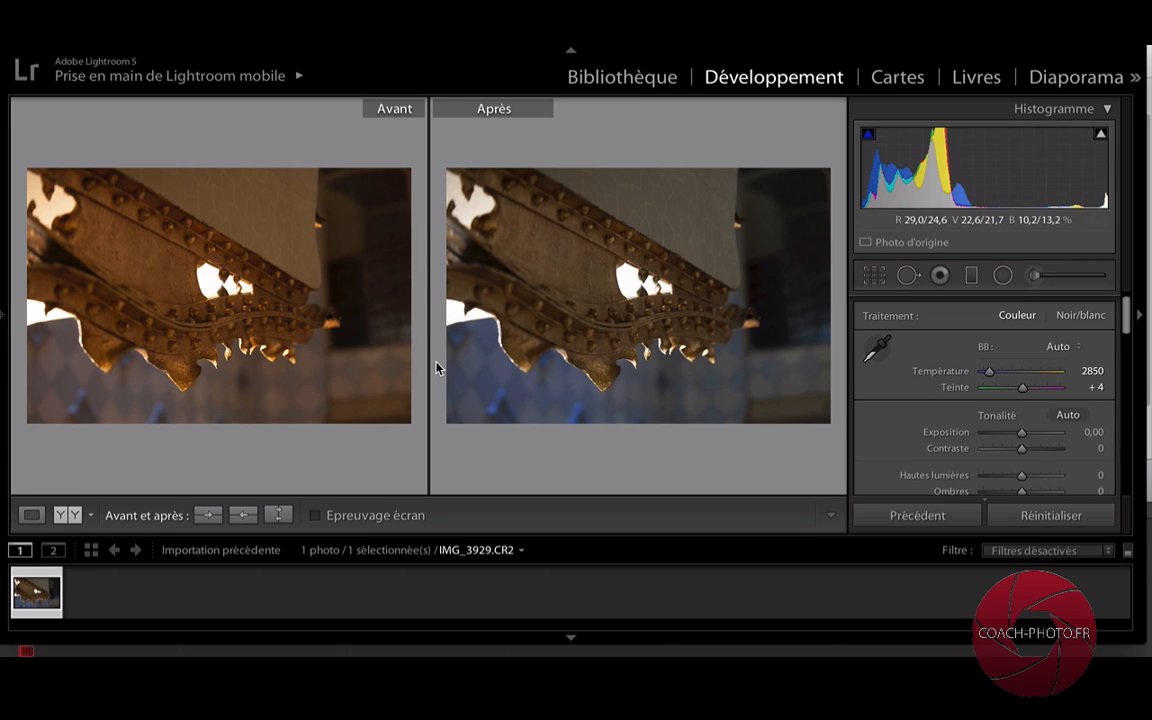
Try the Lumière naturelle and Ombre white balance presets on the photo
left_click(1057, 345)
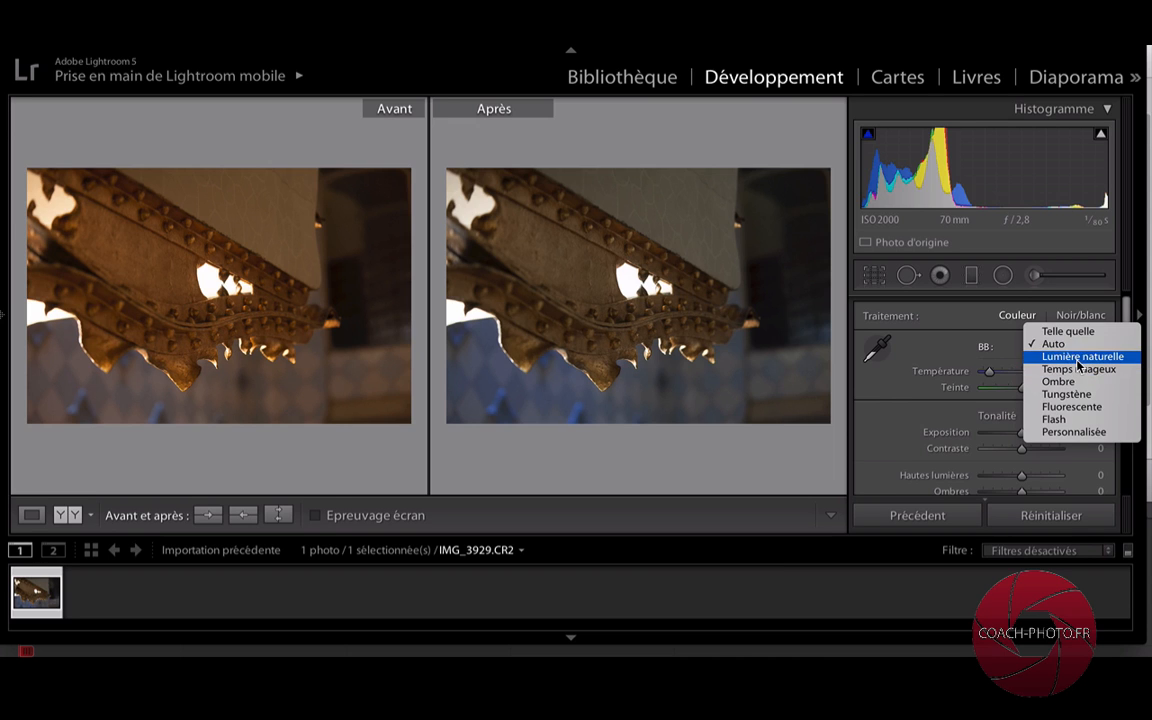
left_click(1064, 356)
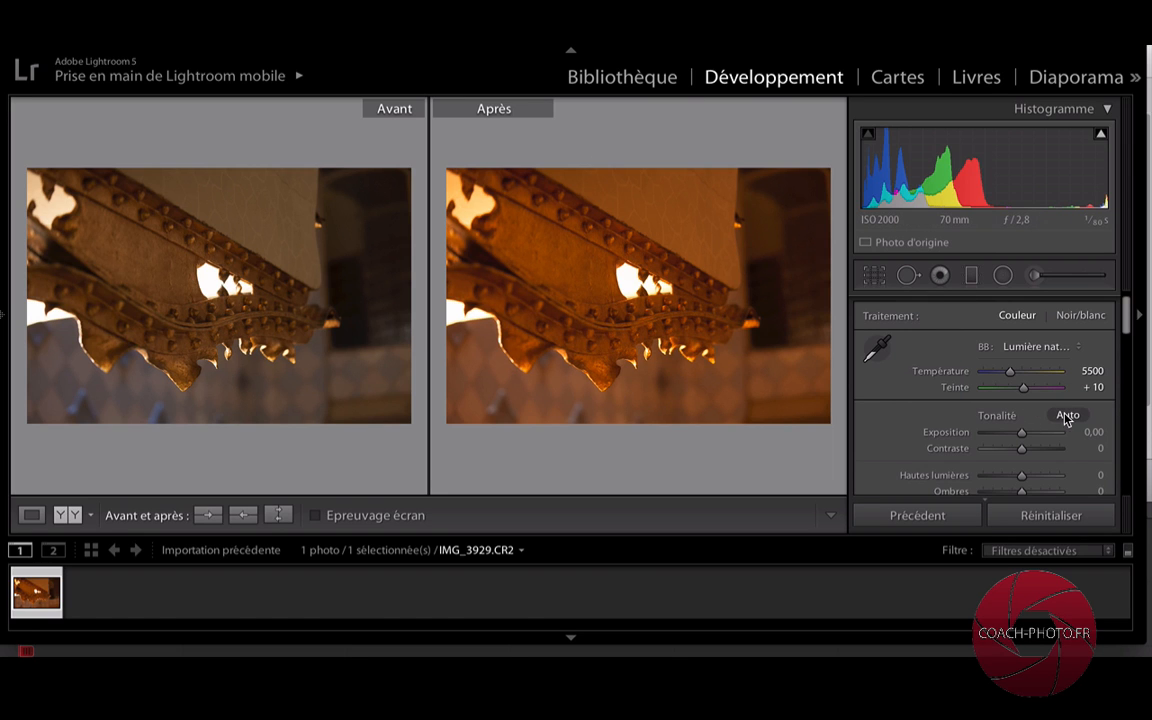
left_click(1034, 346)
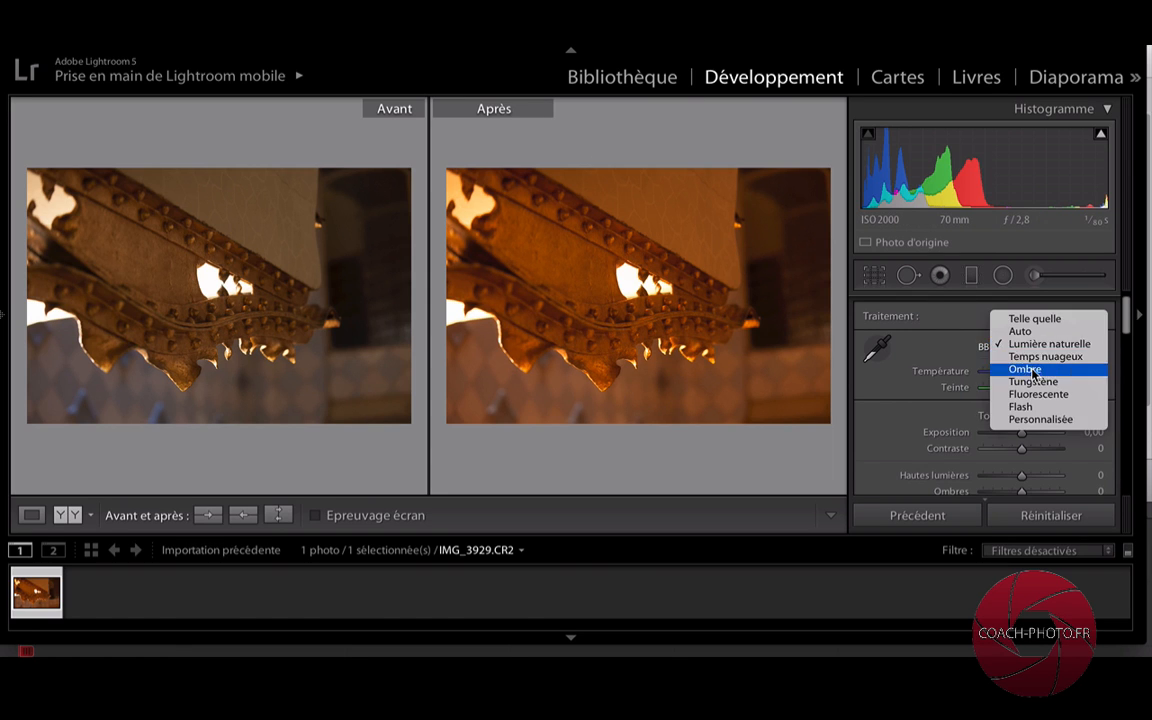
left_click(1034, 370)
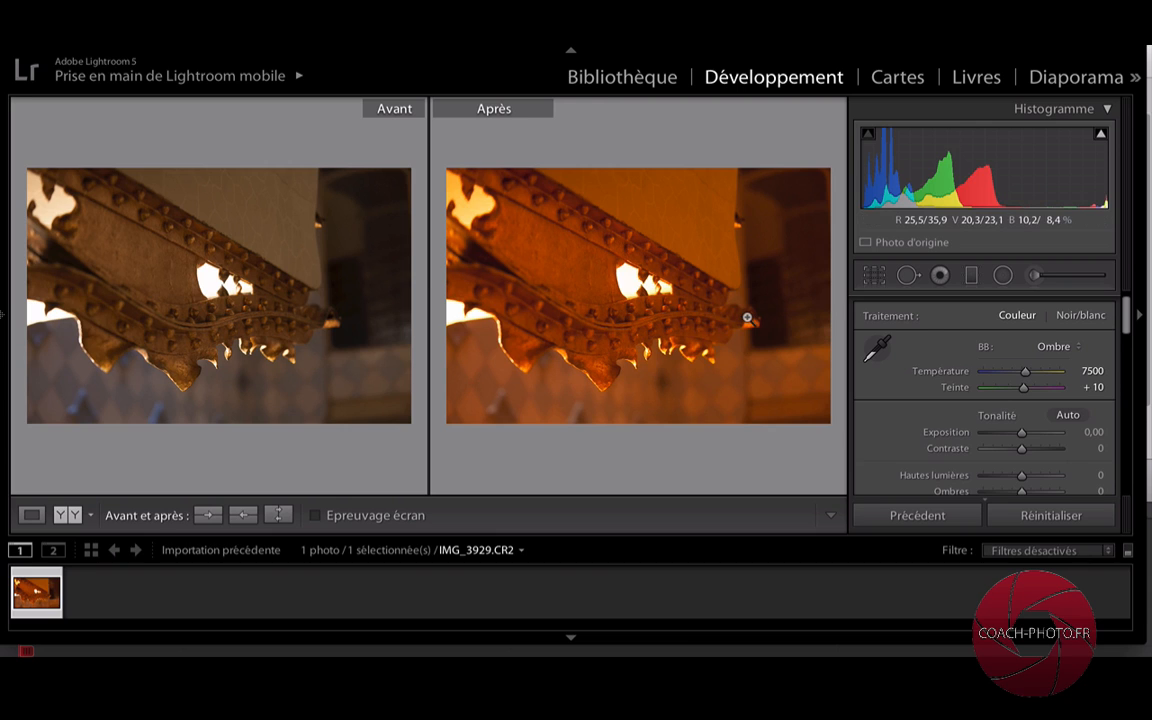
Apply automatic tone correction and set the white balance preset to Tungstène
left_click(1049, 416)
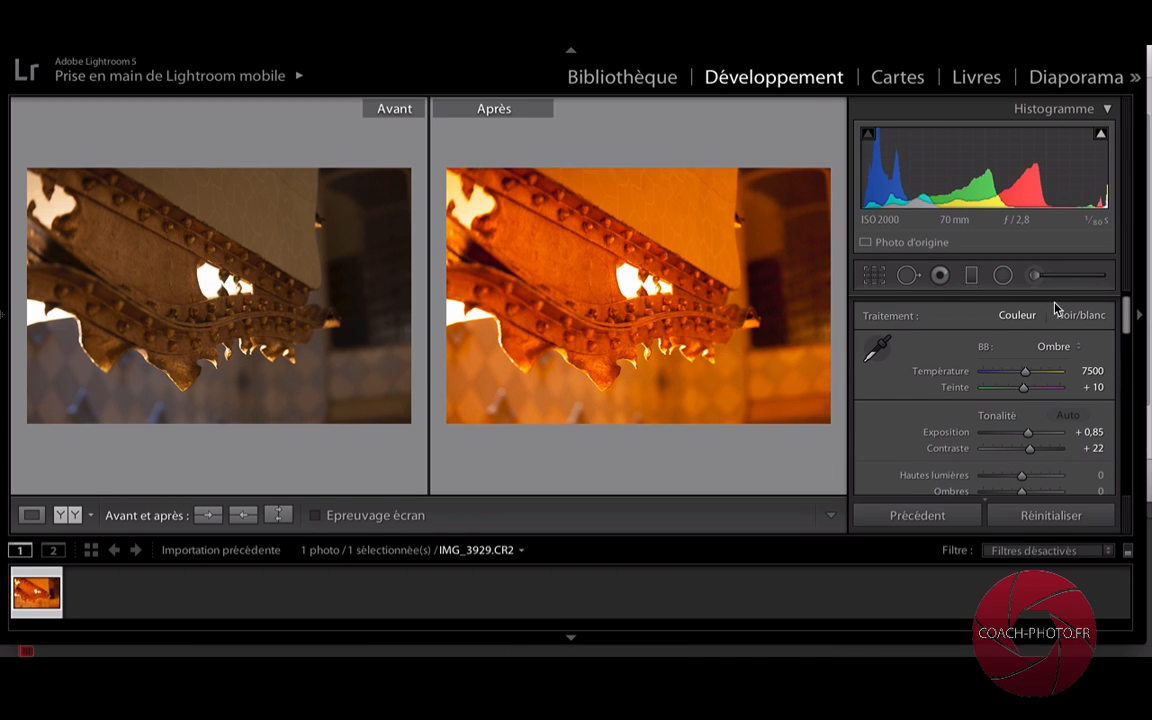
left_click(1057, 344)
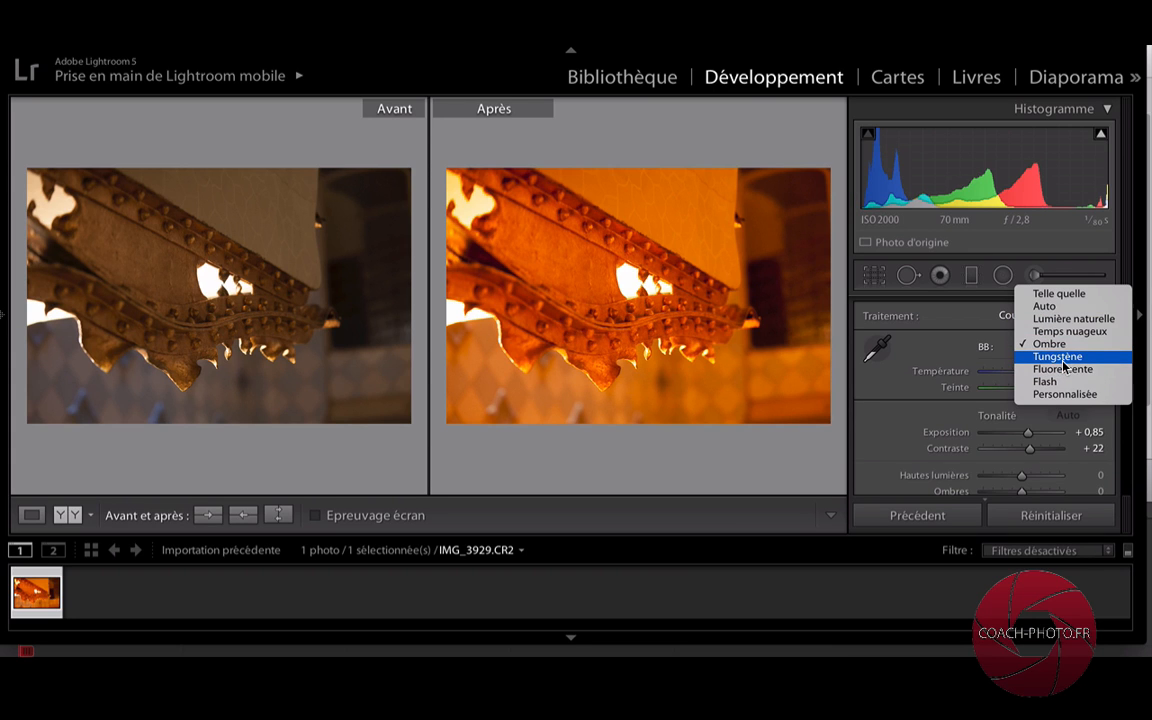
left_click(1063, 362)
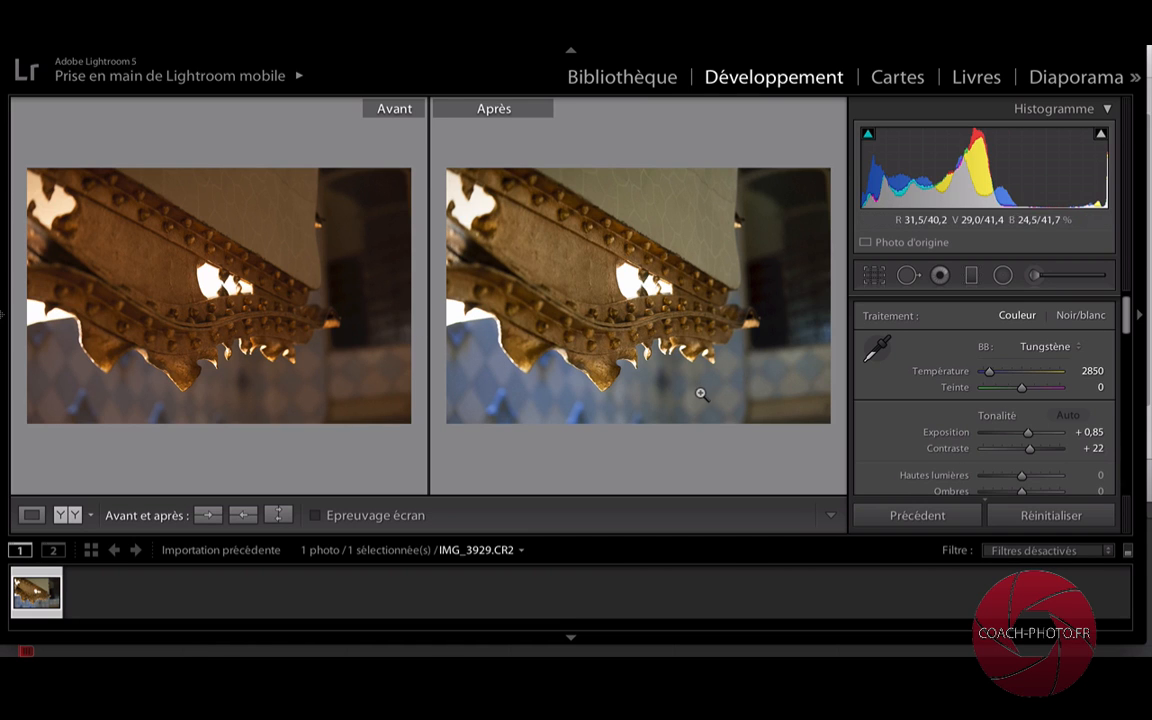
Try the Fluorescente white balance preset and return the white balance to Telle quelle
left_click(1068, 347)
left_click(1068, 357)
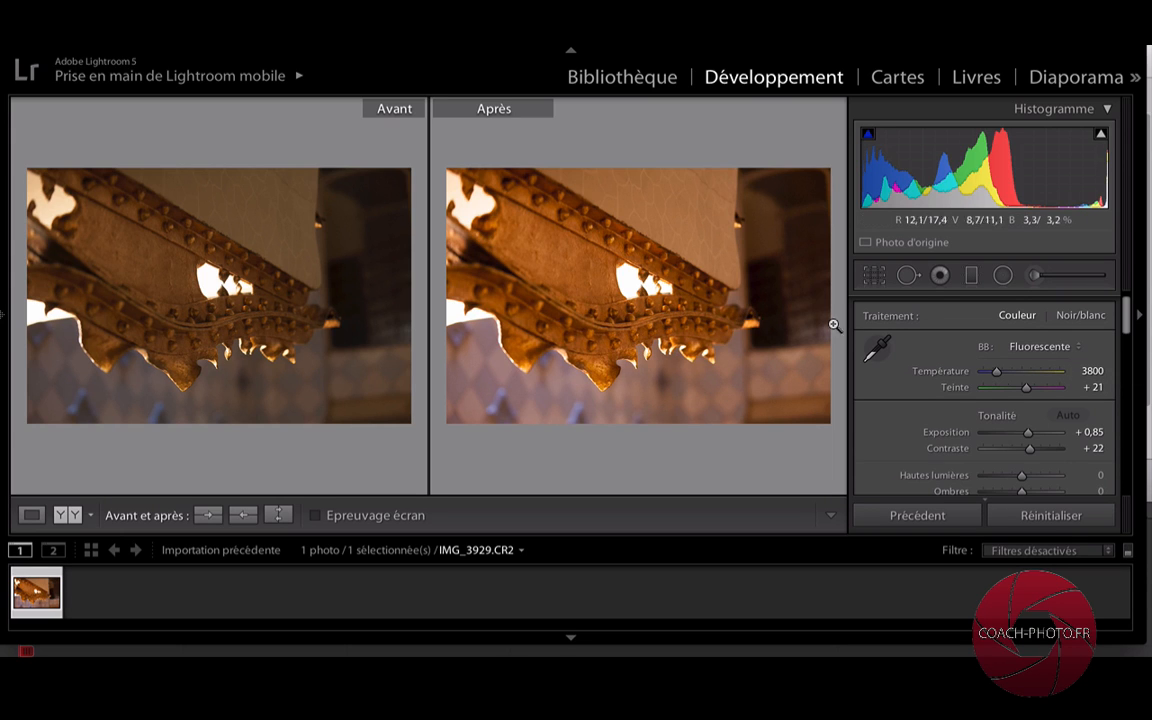
left_click(1040, 346)
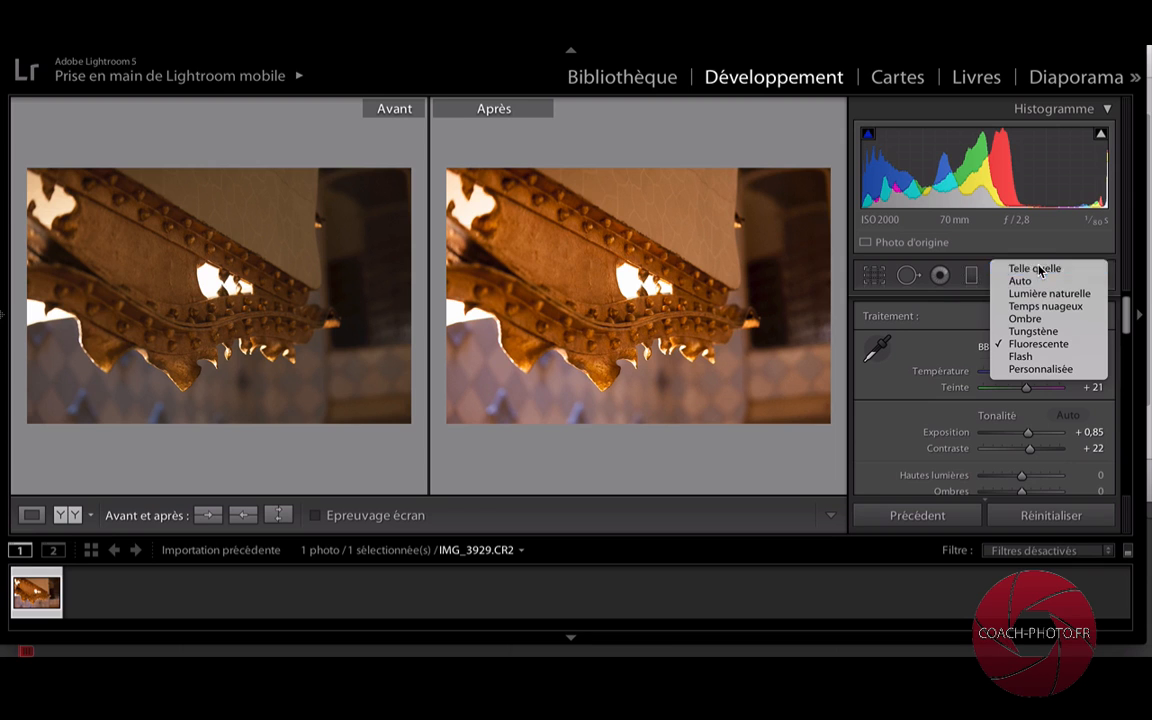
left_click(1040, 270)
left_click(1041, 348)
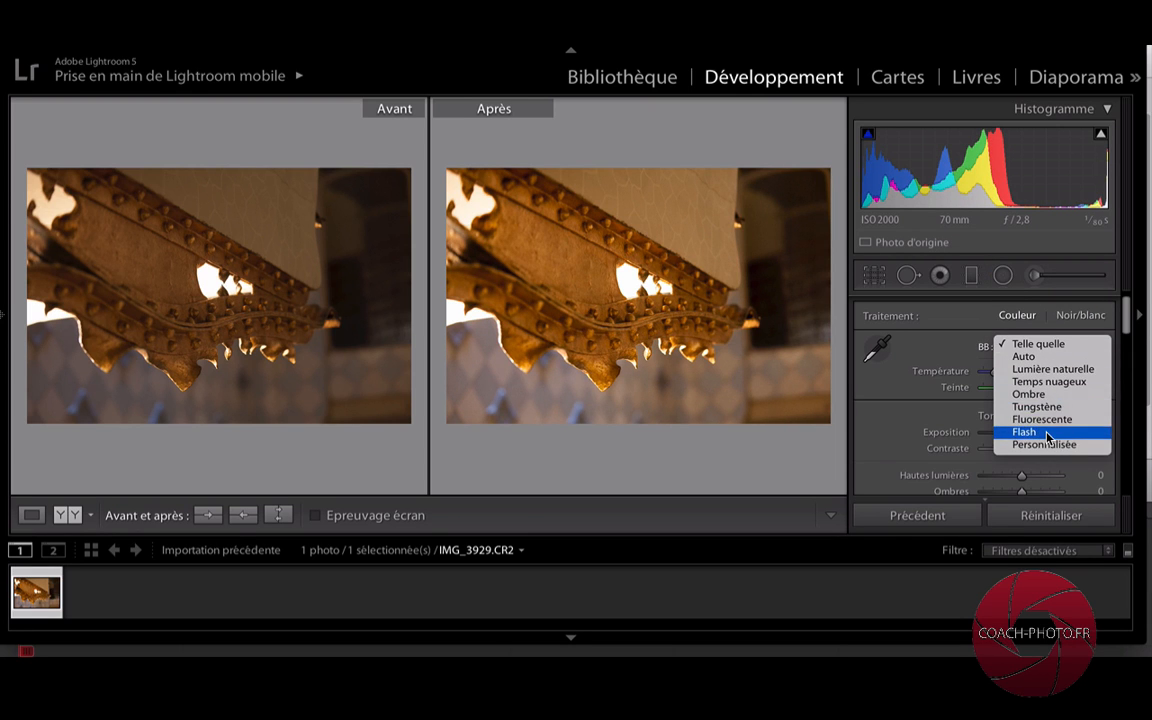
left_click(1058, 345)
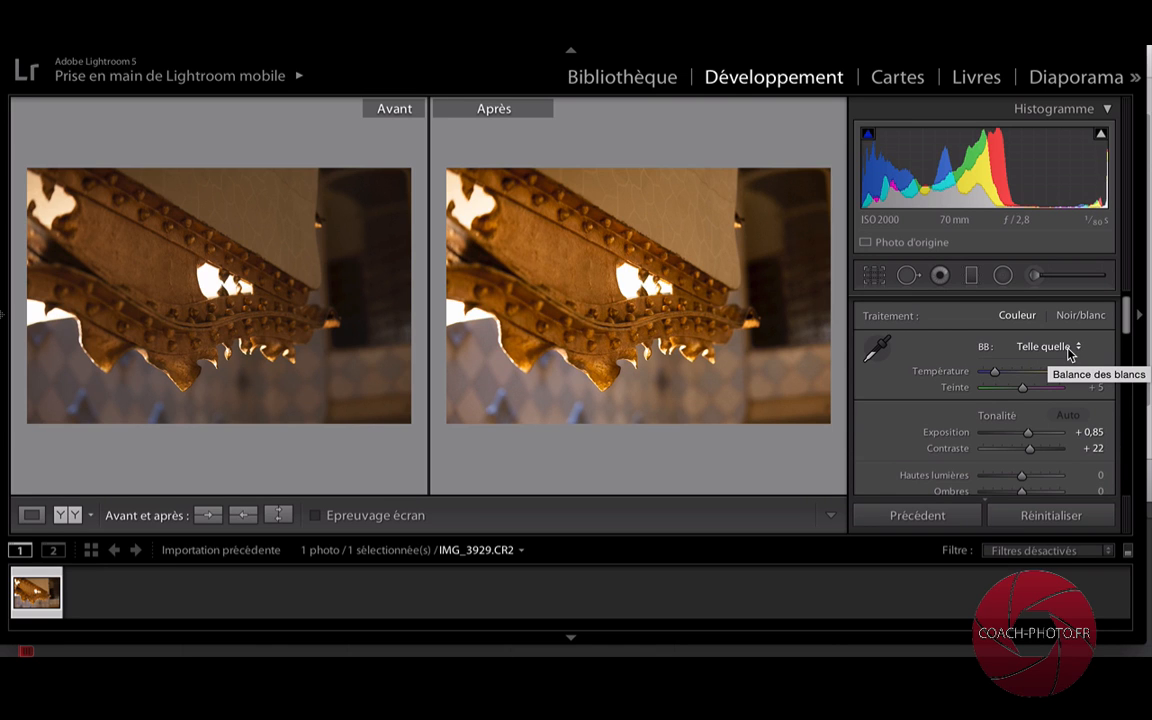
In the single-photo view, vary the white balance selector's loupe scale and sample a neutral colour on the blurred tiled wall
left_click(880, 350)
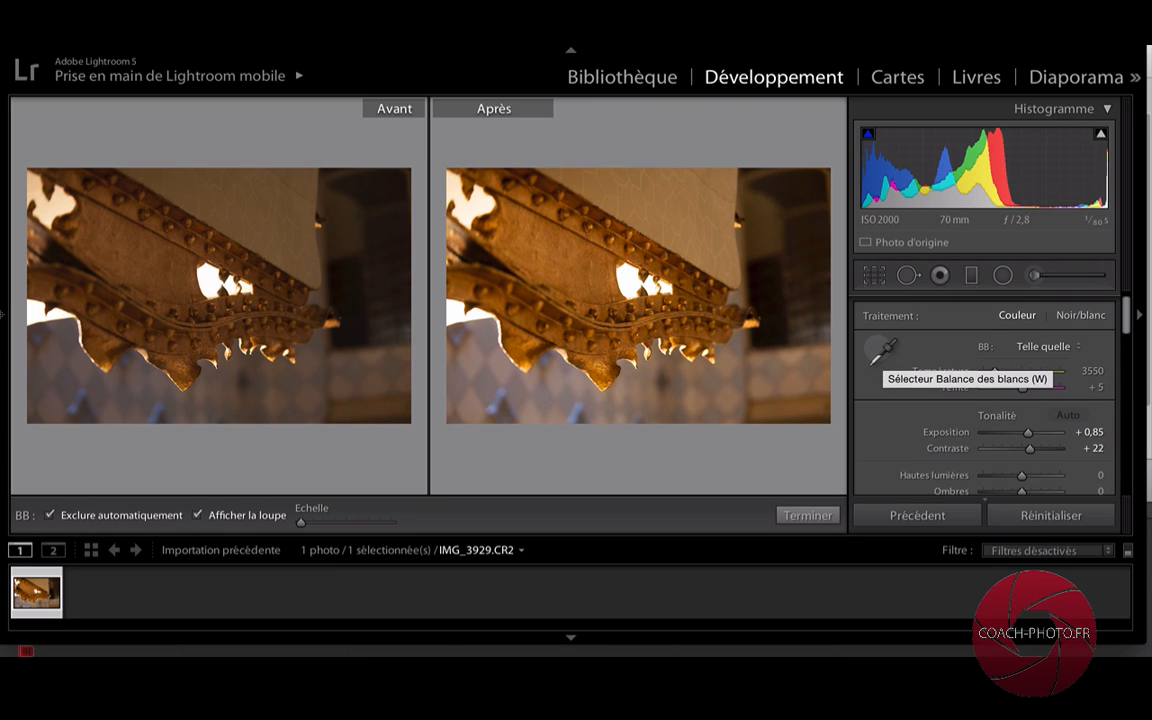
key("y")
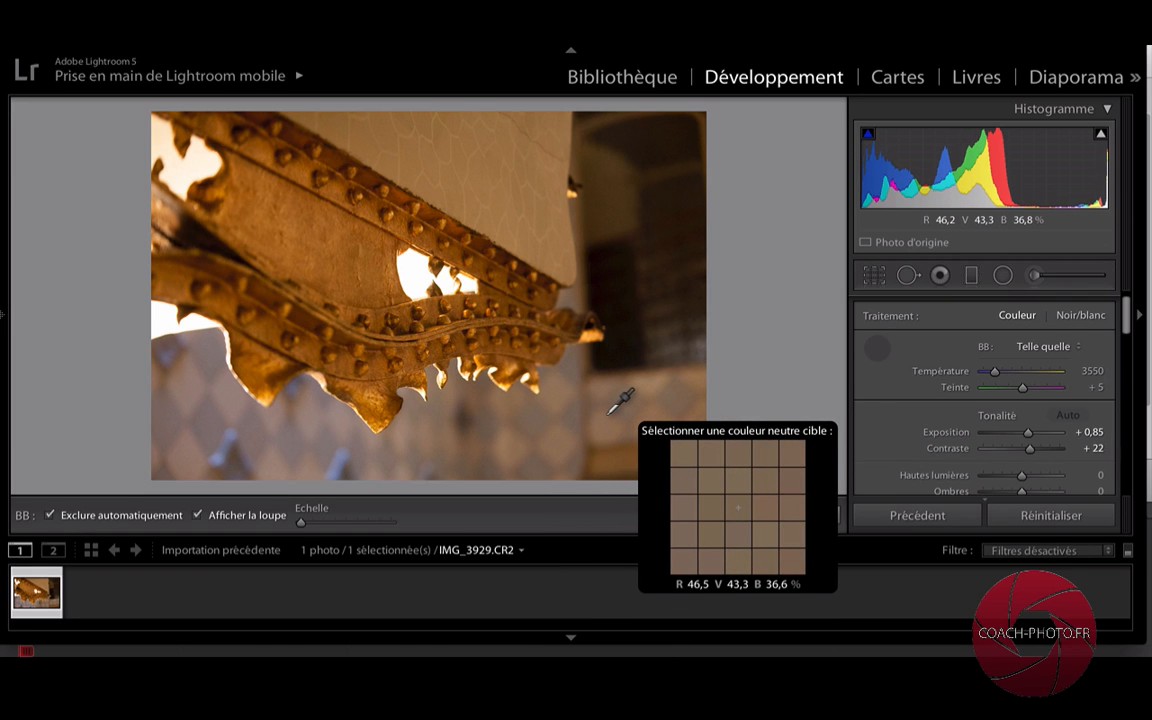
scroll(613, 412, "up", 10)
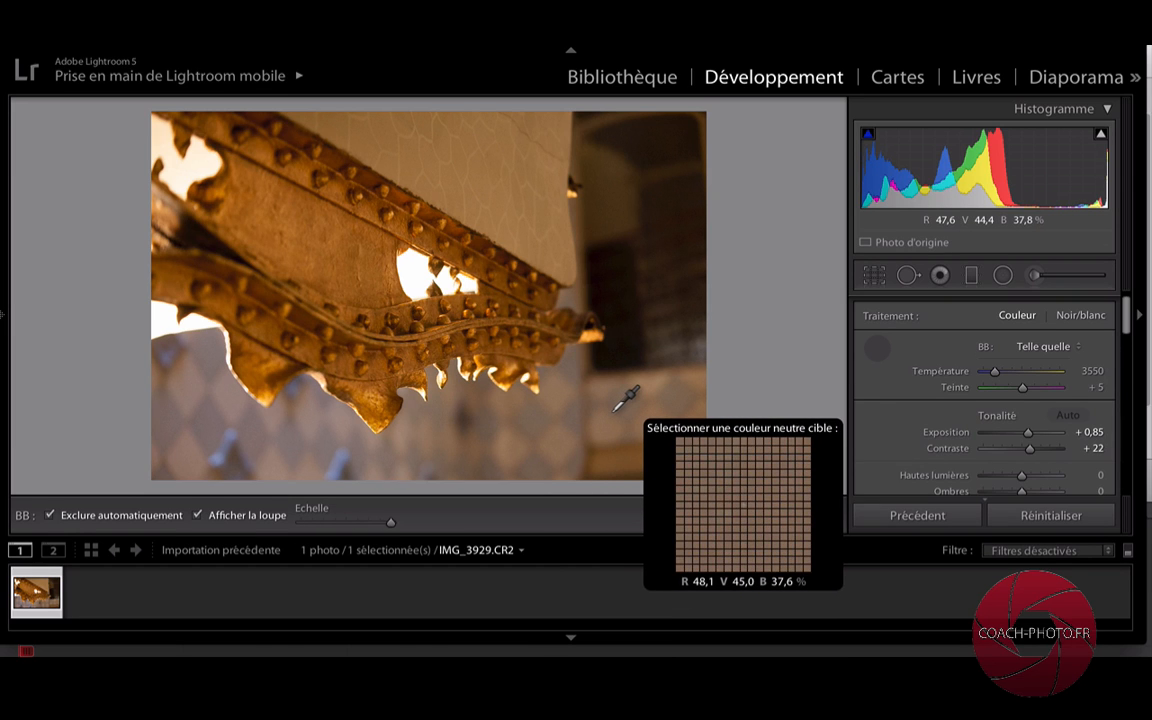
scroll(625, 398, "down", 10)
scroll(625, 398, "up", 10)
scroll(625, 398, "down", 10)
scroll(625, 398, "up", 10)
scroll(625, 398, "down", 10)
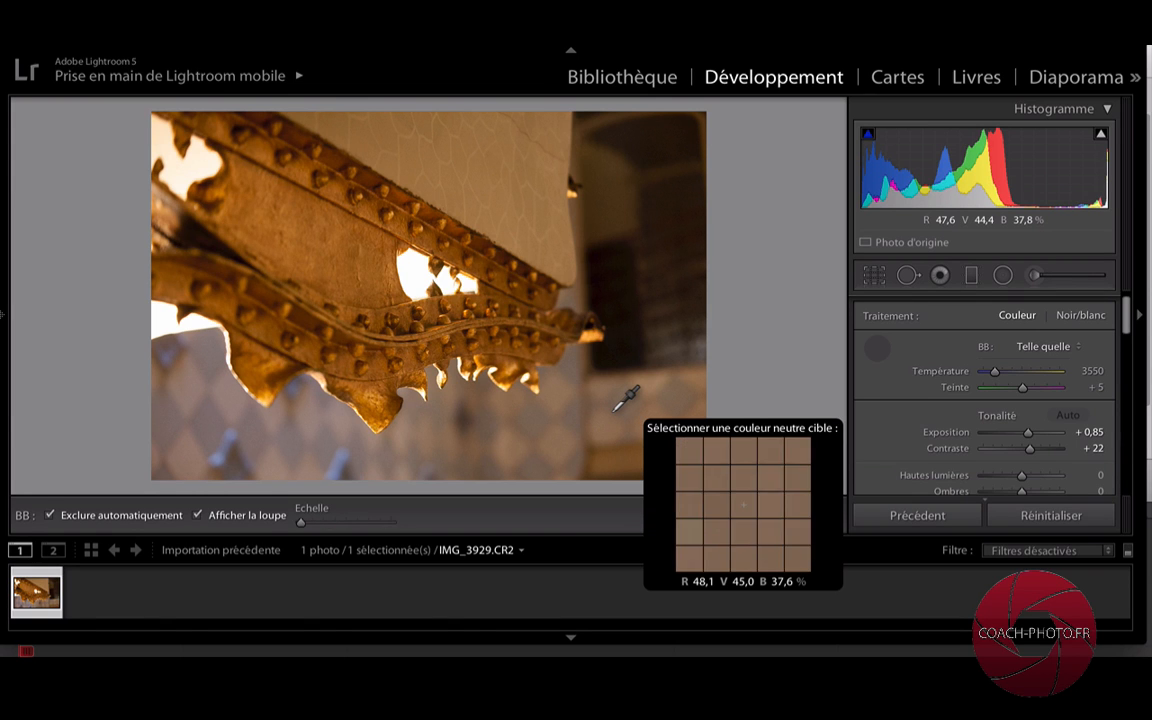
scroll(625, 398, "up", 10)
scroll(625, 398, "down", 10)
scroll(625, 398, "up", 10)
scroll(625, 398, "down", 10)
scroll(625, 398, "up", 10)
scroll(625, 398, "down", 10)
left_click(623, 400)
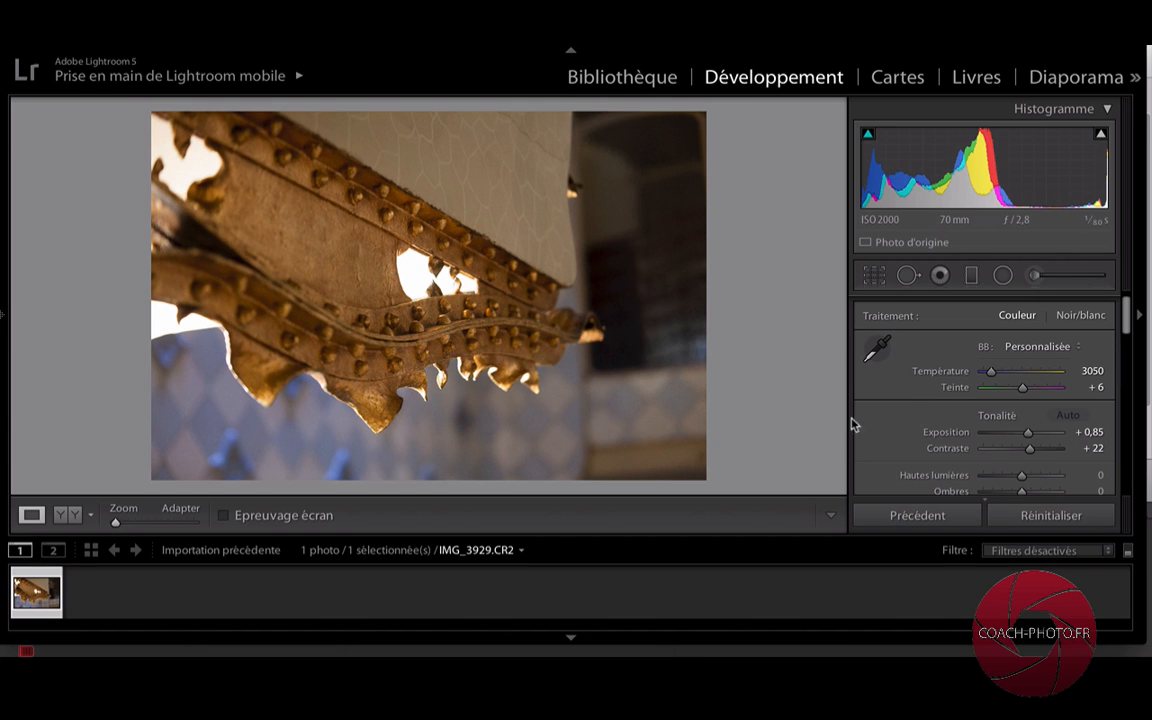
Reset the white balance to Telle quelle and set the temperature to 2850
right_click(981, 348)
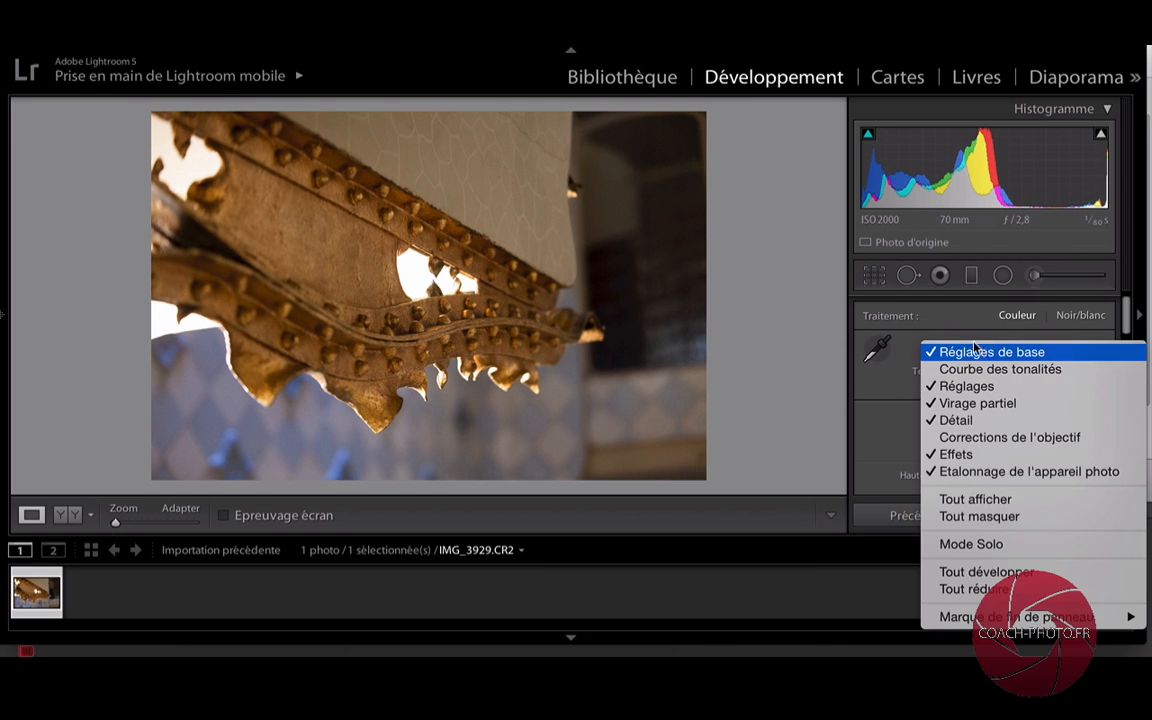
left_click(951, 330)
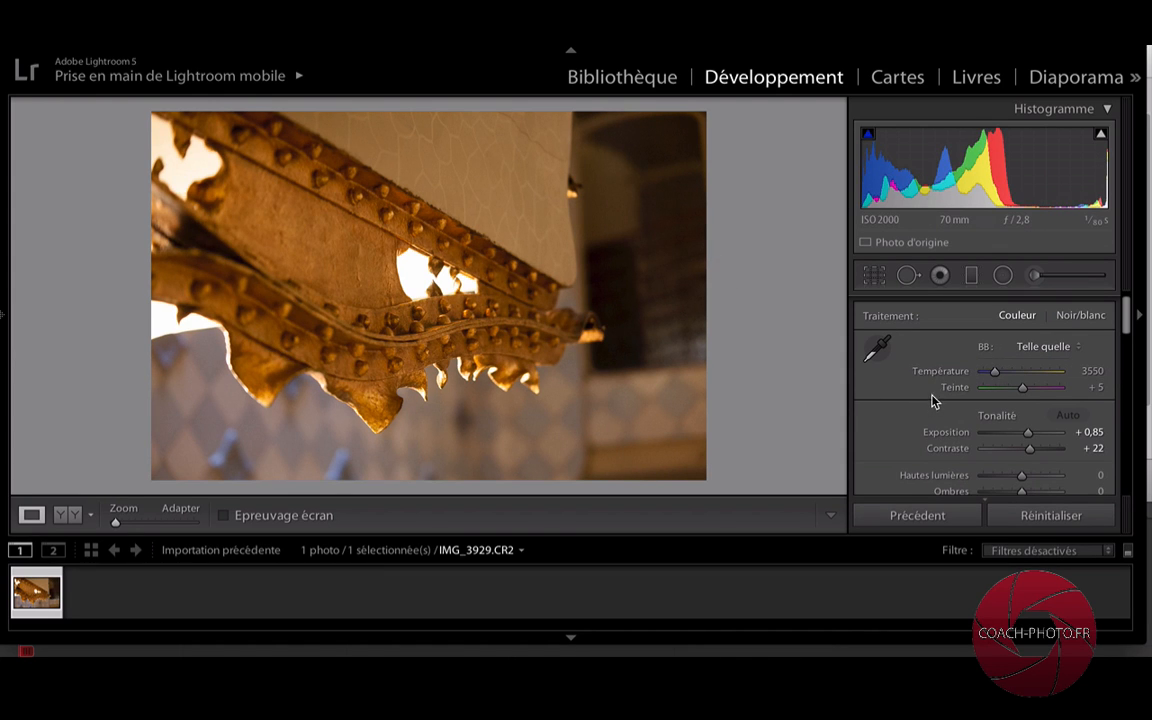
key("shift")
key("minus")
key("minus")
key("minus")
key("minus")
key("minus")
key("minus")
key("minus")
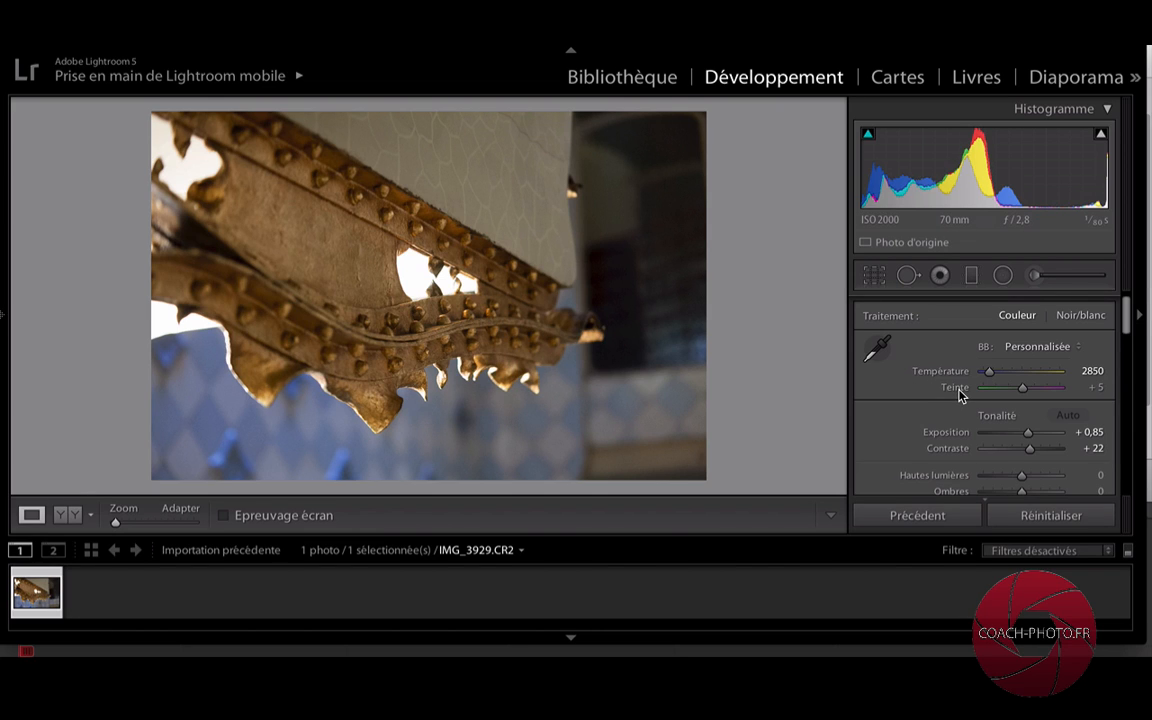
Undo a trial reset of the white balance and set the tint to its automatic value of +4
key("shift")
double_click(986, 349)
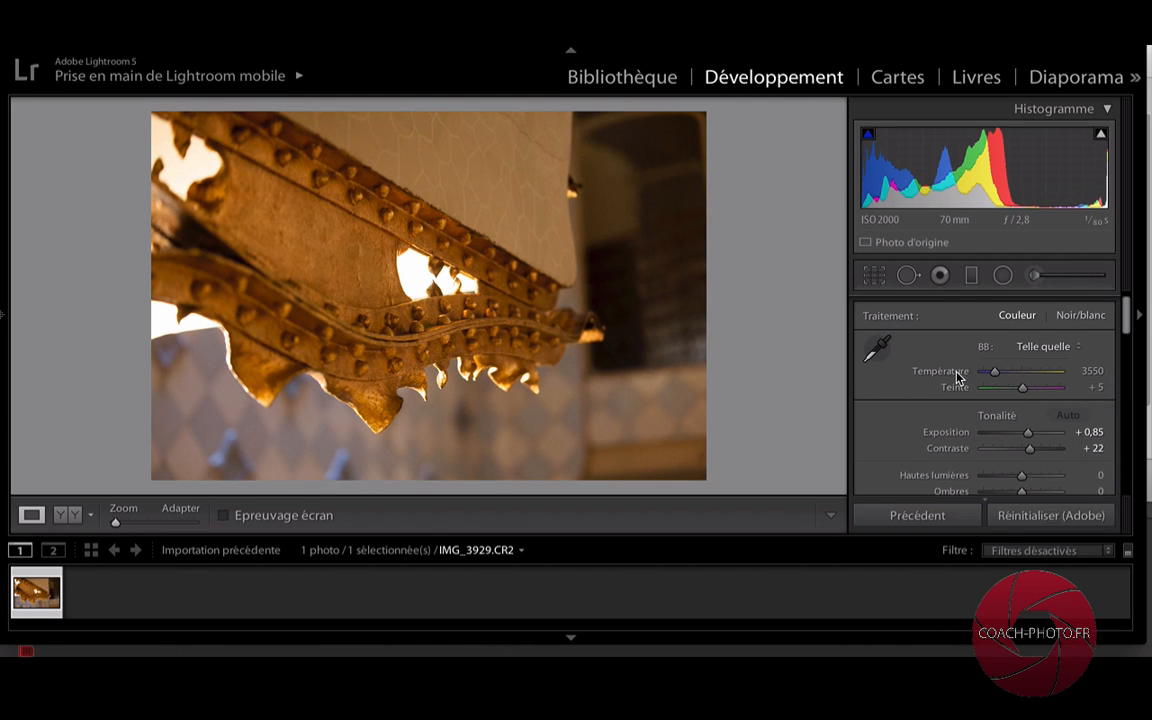
key("ctrl+z")
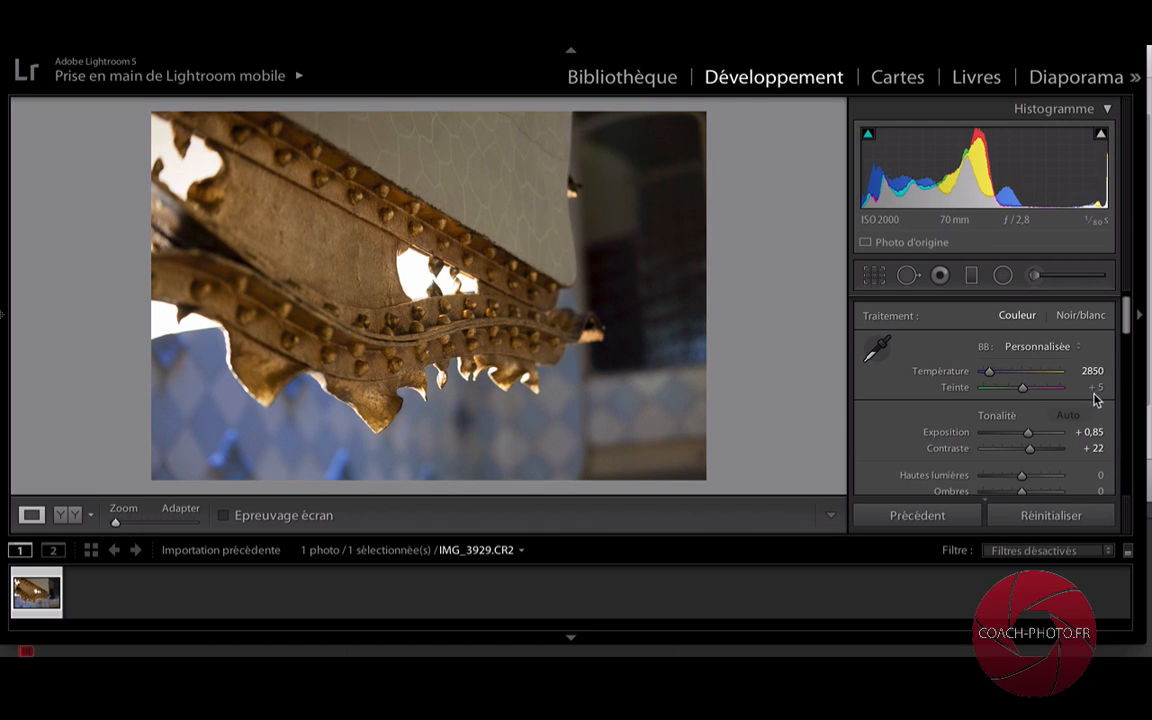
double_click(963, 389, "shift")
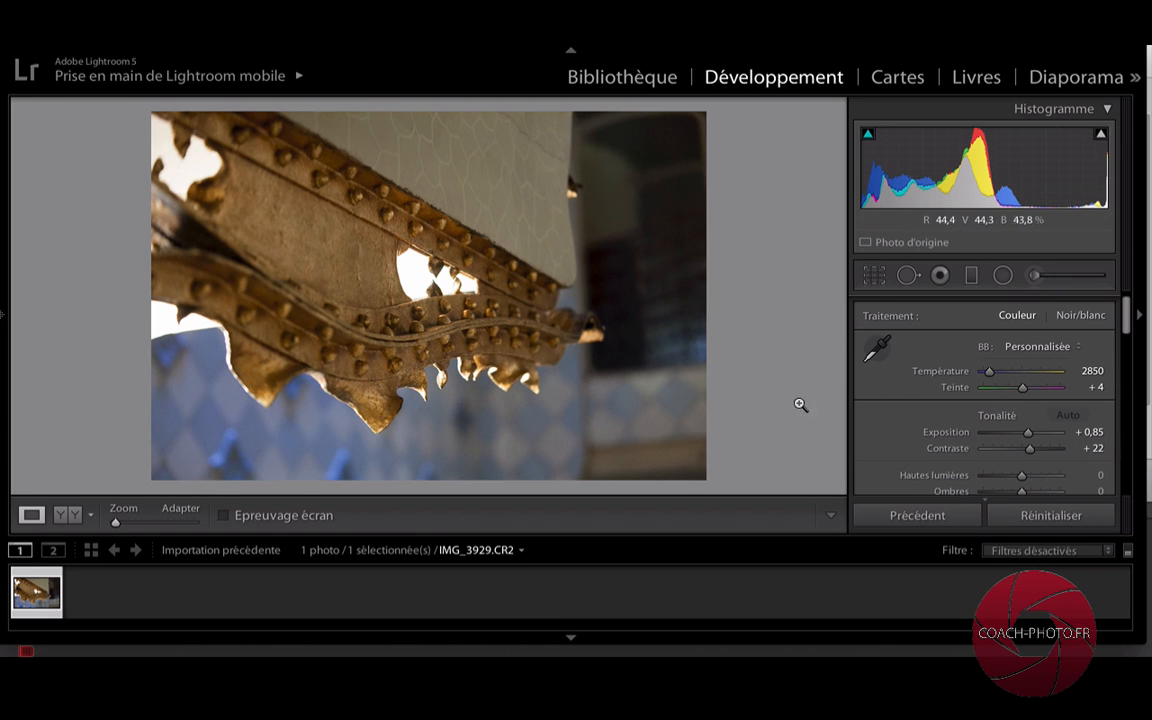
Try a temperature of 3268 with a tint of -3, and set the white balance back to Auto
left_click_drag(988, 373, 1028, 396)
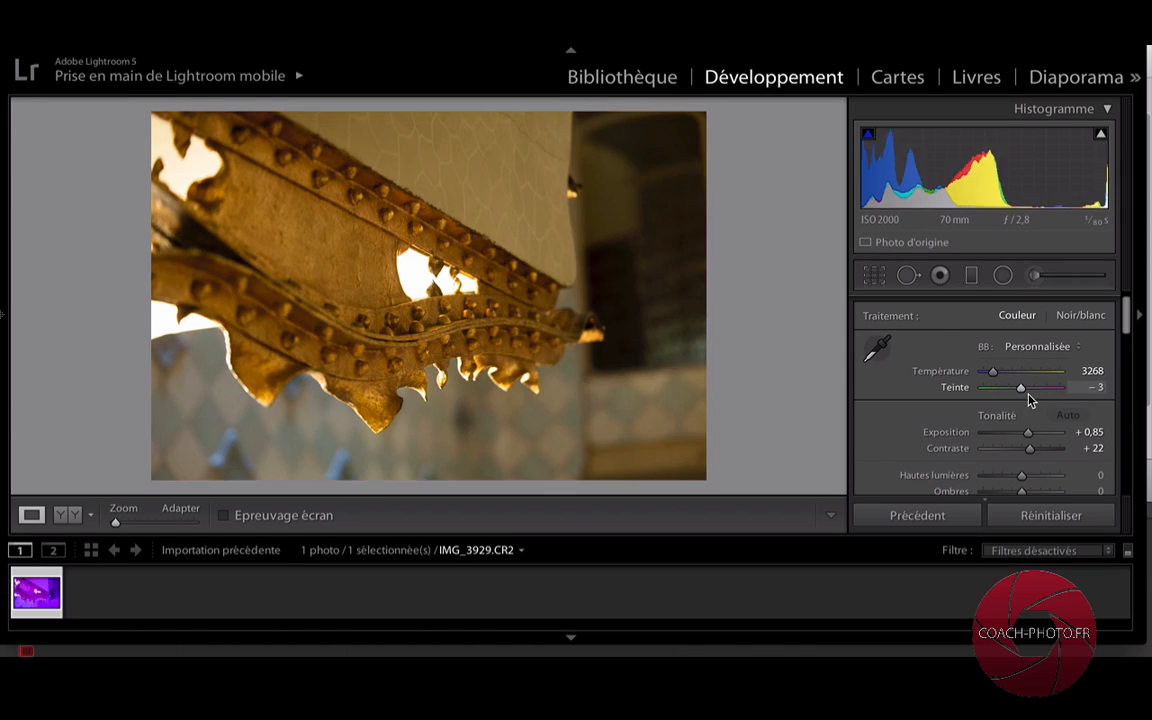
double_click(989, 350, "shift")
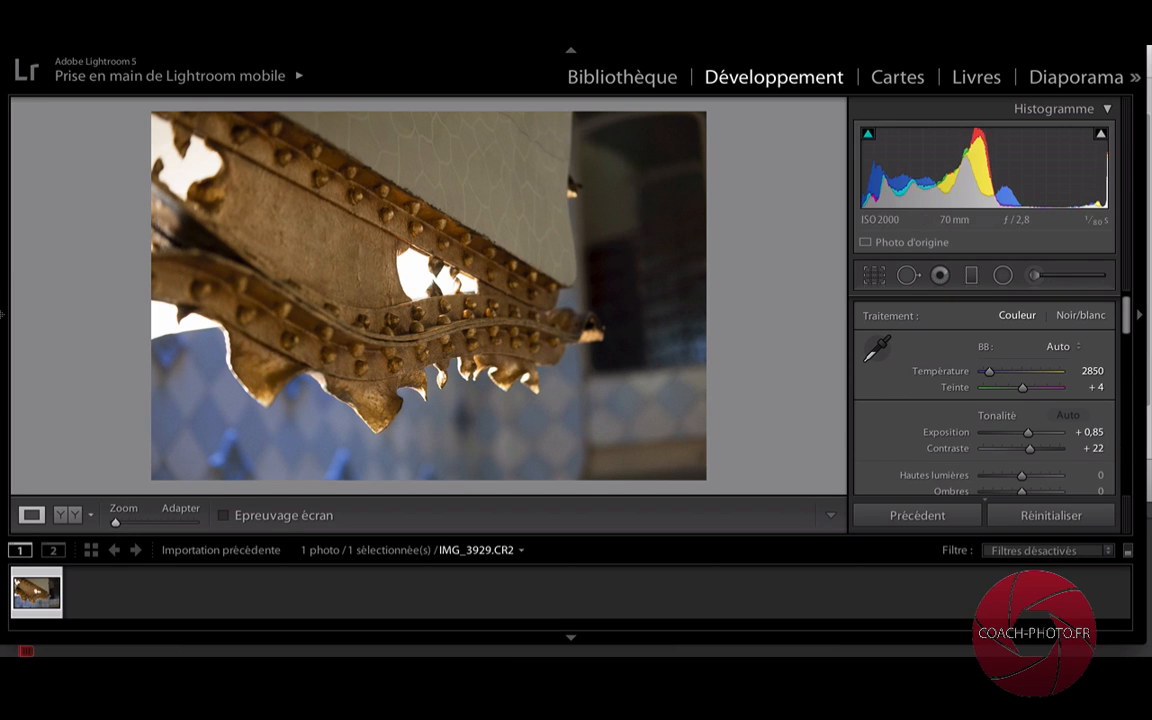
left_click(791, 30)
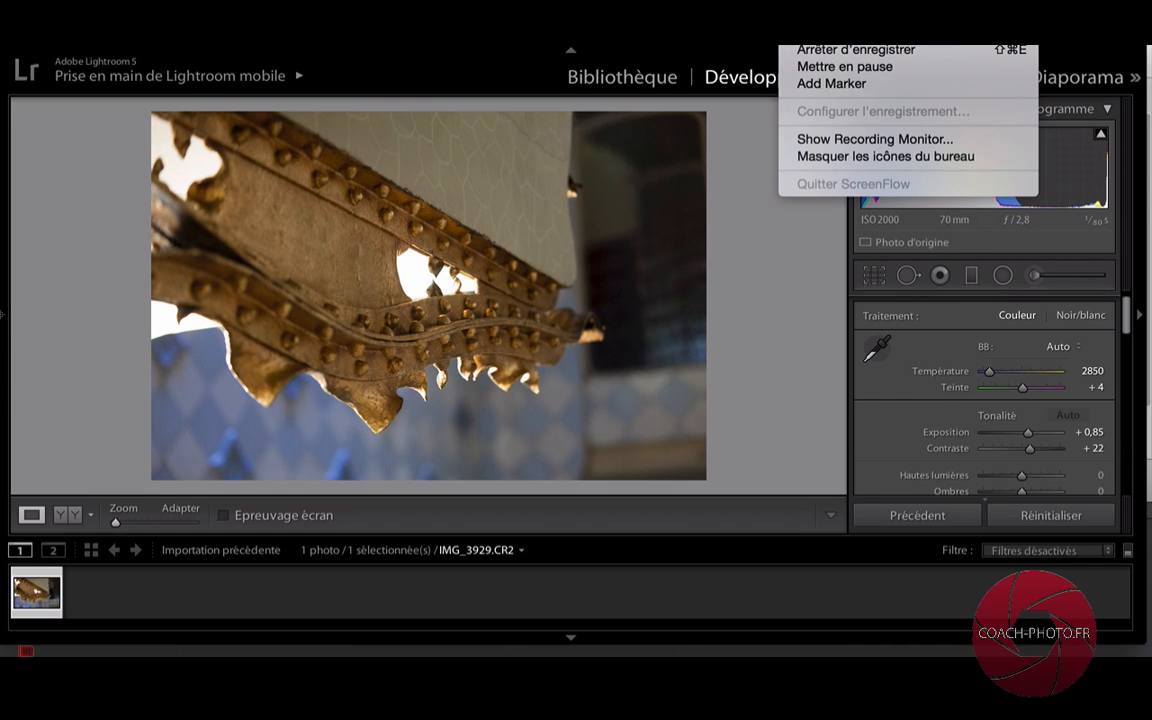